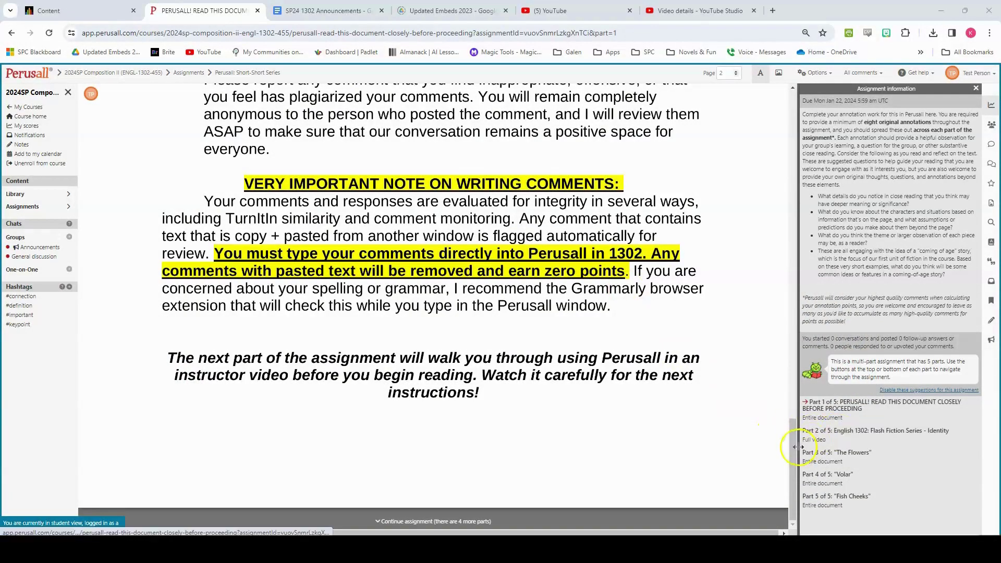
Scroll the welcome document back up to the top of page 1.
drag(793, 458, 753, 282)
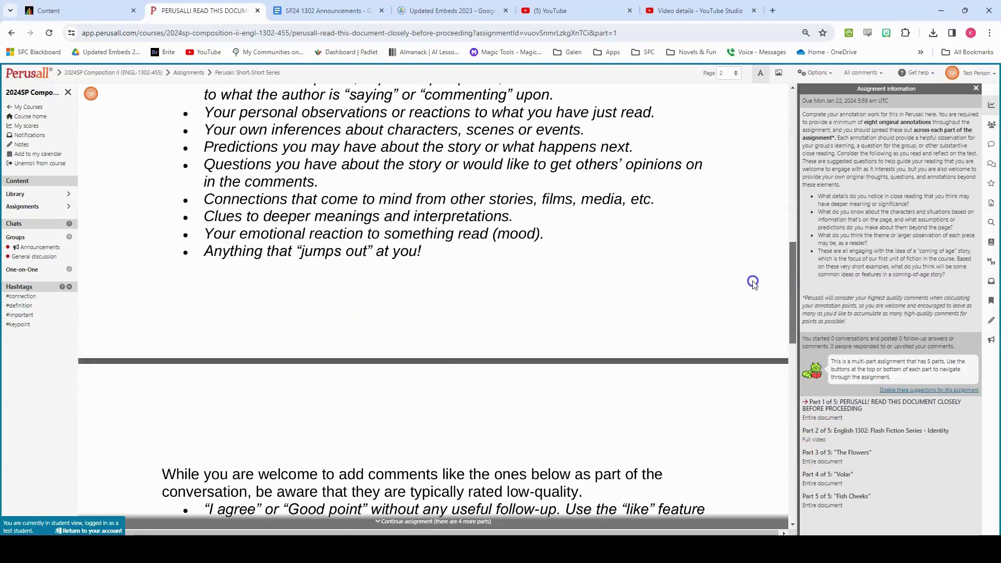
scroll(753, 282, up, 10)
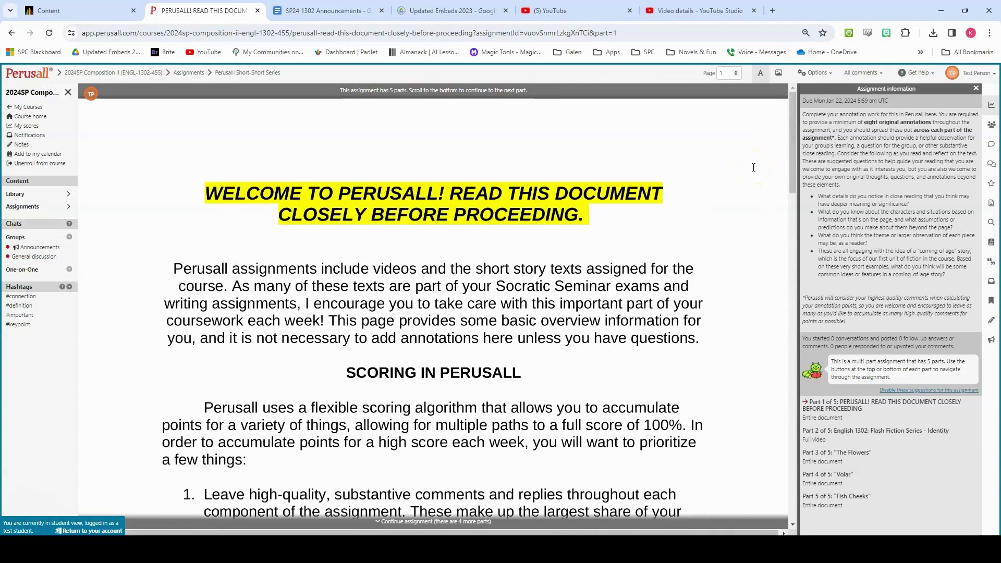
Return to the course's Assignments list via the breadcrumb.
click(192, 73)
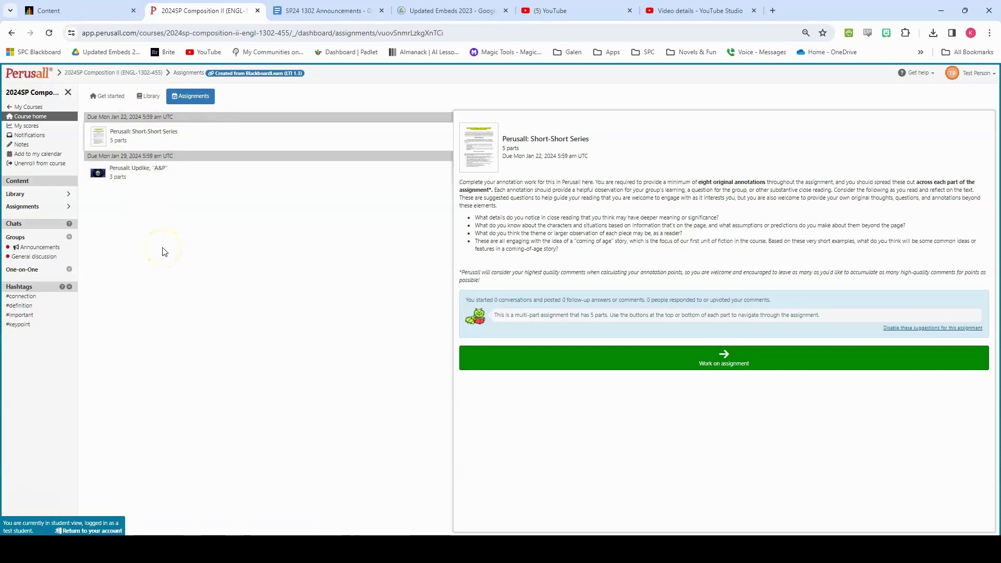
Open the Updike "A&P" assignment and start a comment on the video preview.
click(196, 170)
click(721, 324)
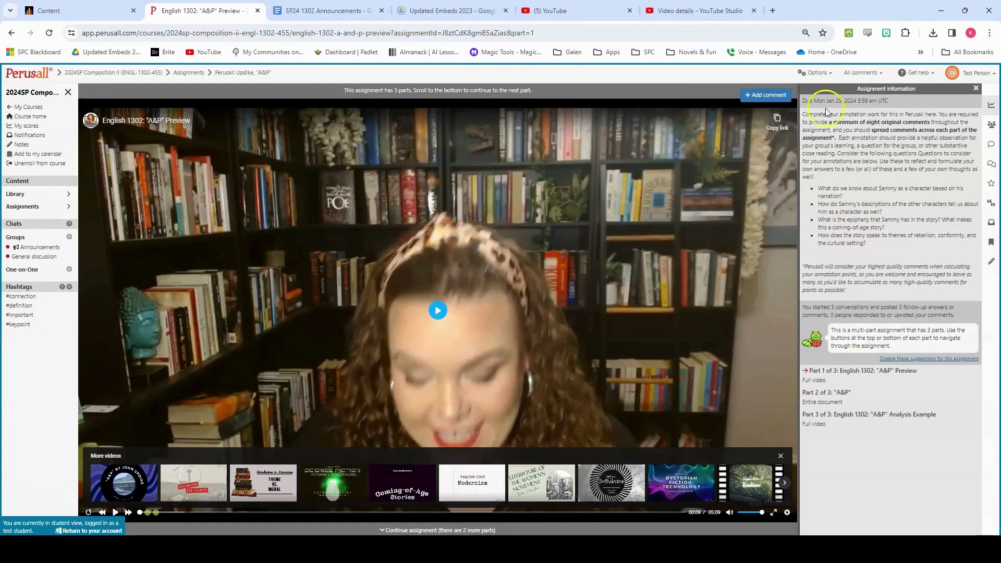
click(776, 97)
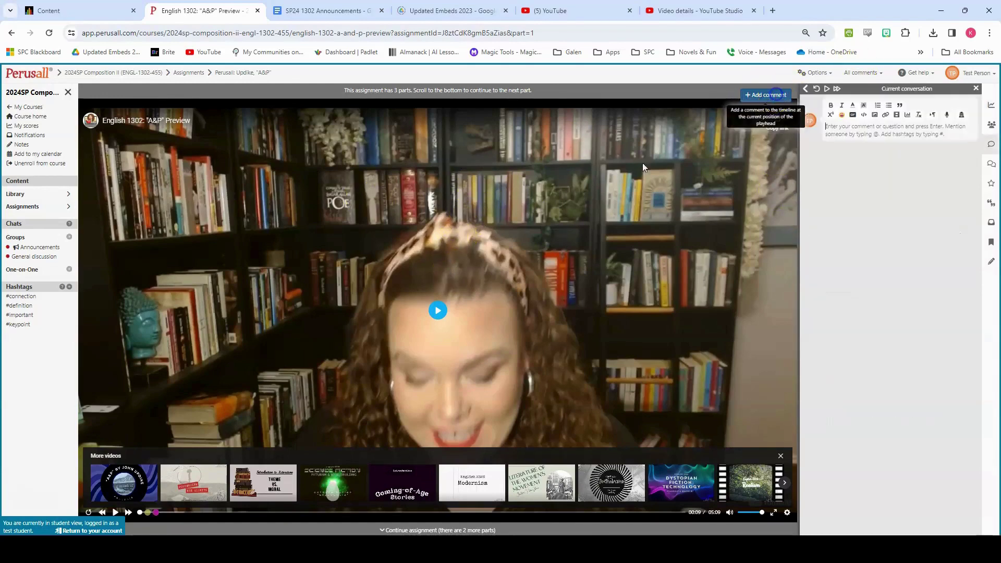
Draft the comment "This is a video comment." while muting, playing and pausing the video.
text(THis)
key(BackSpace)
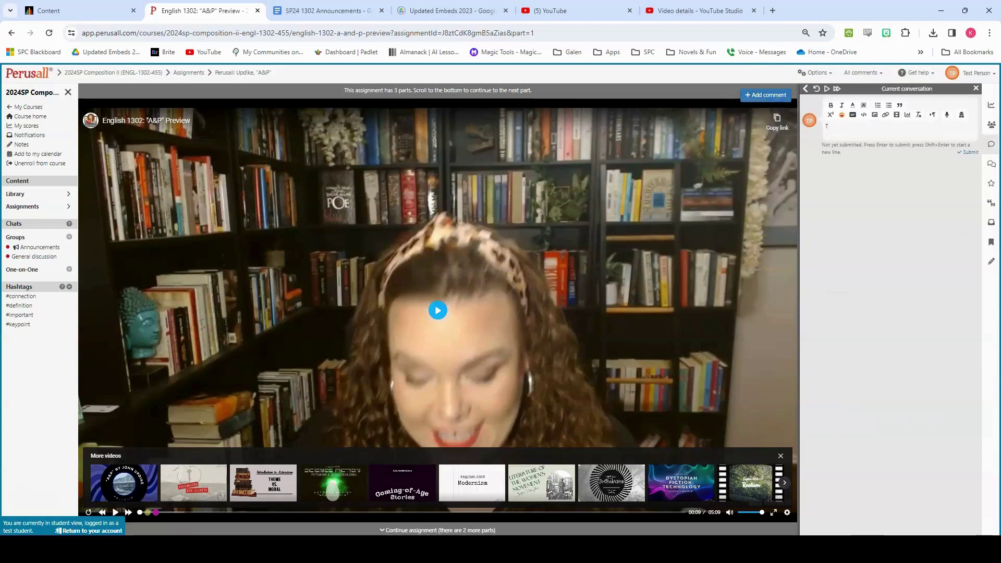
click(729, 512)
click(438, 309)
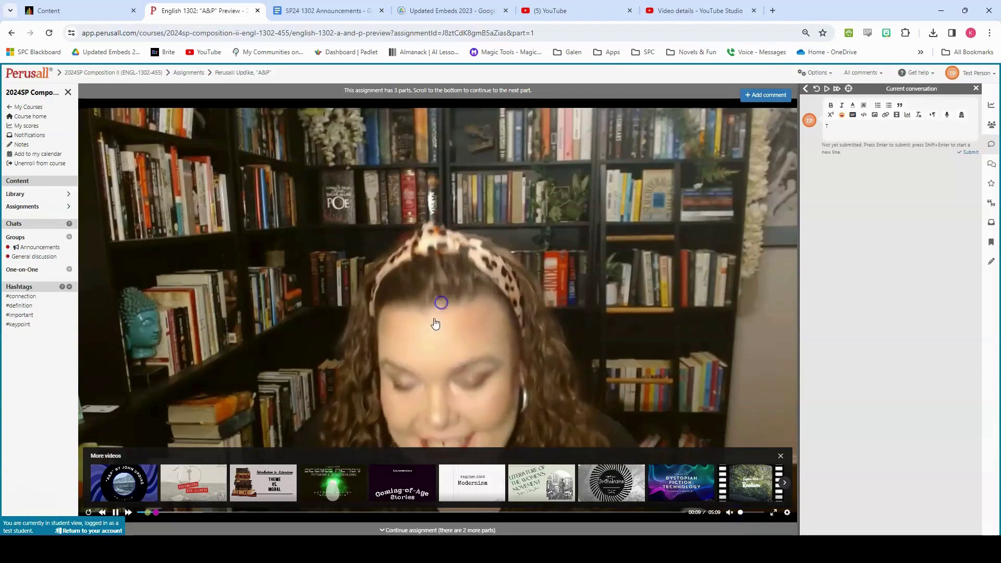
click(776, 121)
click(891, 143)
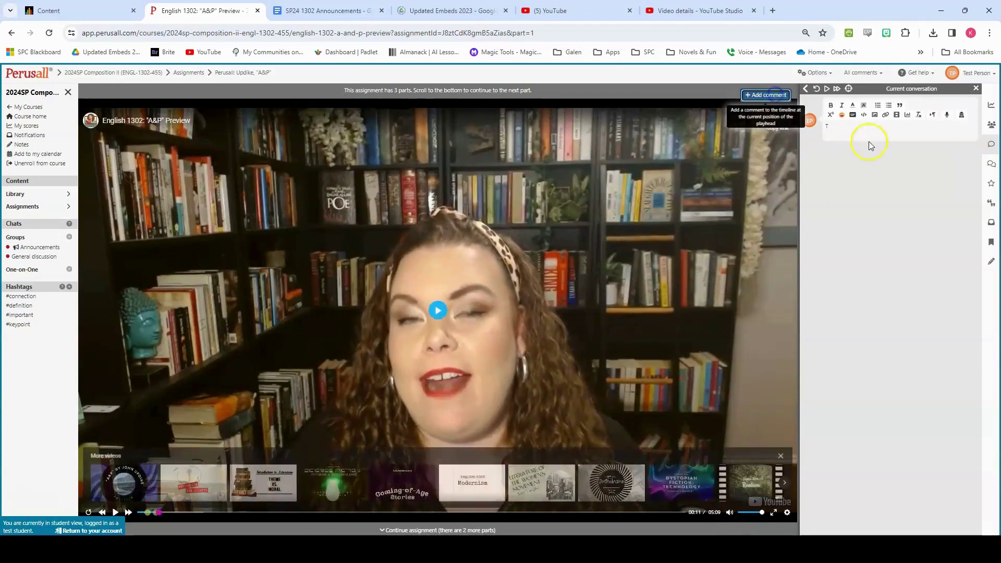
text(his is a video a comment)
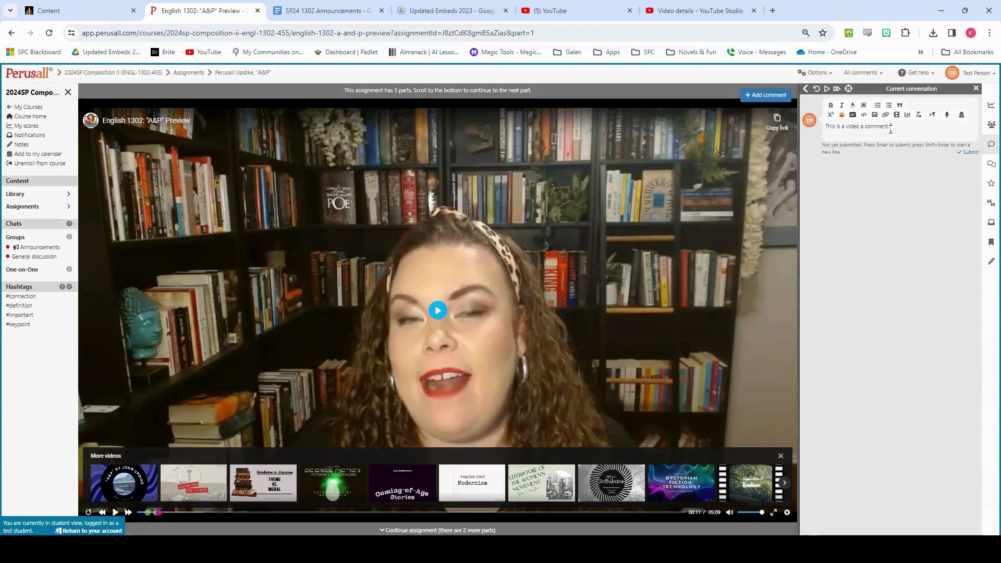
click(863, 127)
key(BackSpace)
key(BackSpace)
Submit "This is a video comment." and set the reply to post anonymously.
click(970, 153)
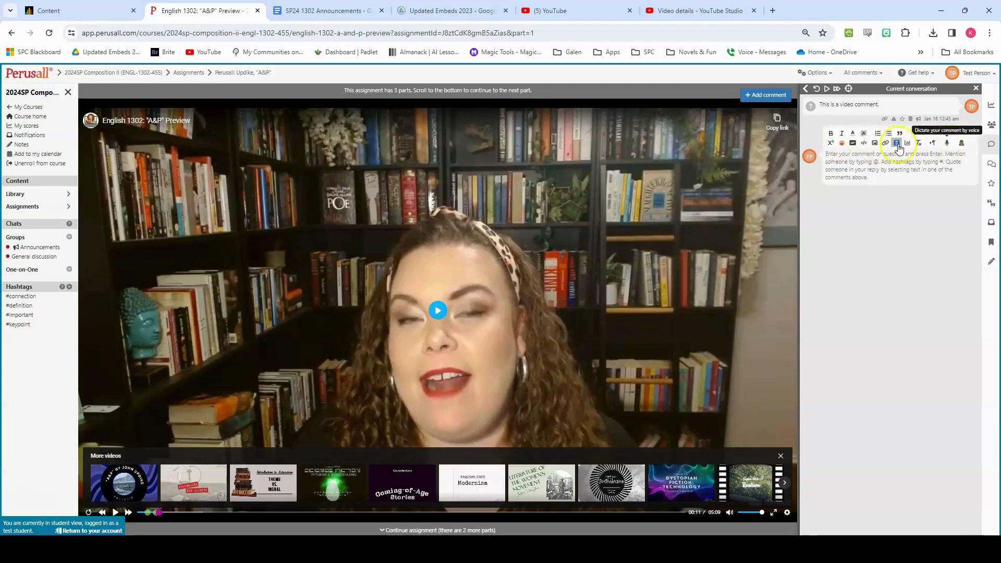
click(964, 146)
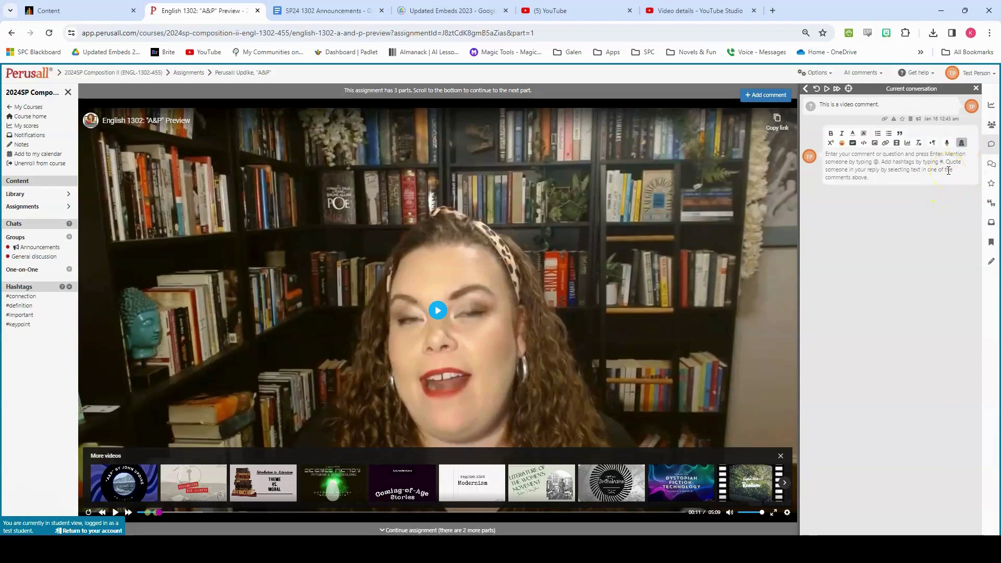
click(961, 144)
click(945, 161)
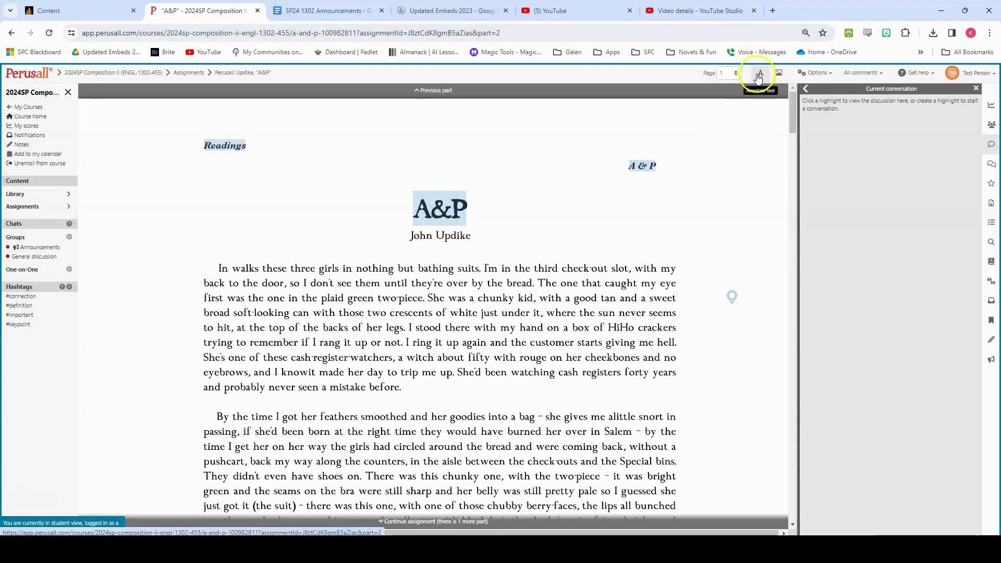
Open and close the discussion on the highlighted "She came down a little hard on her heels" passage.
scroll(458, 224, down, 4)
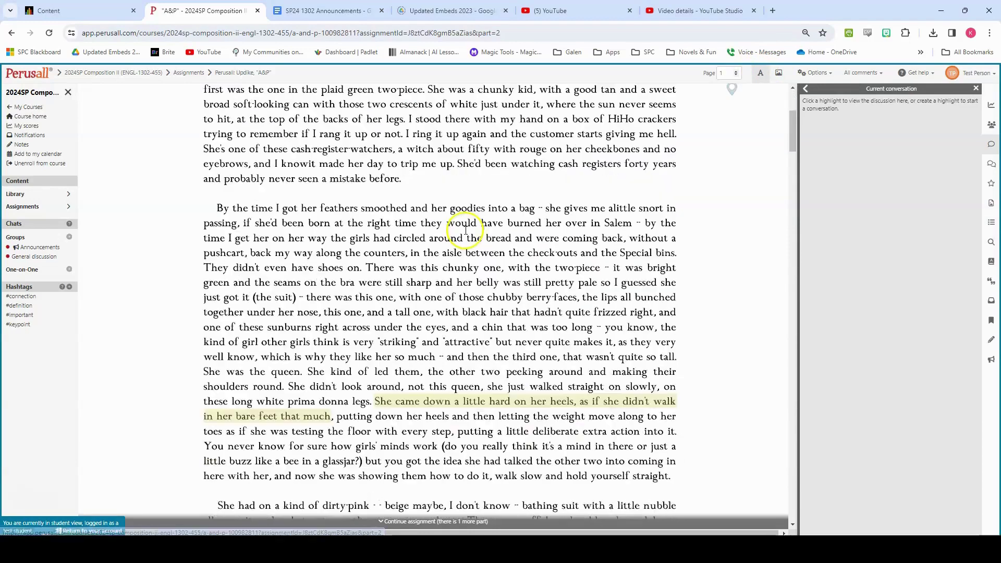
click(479, 292)
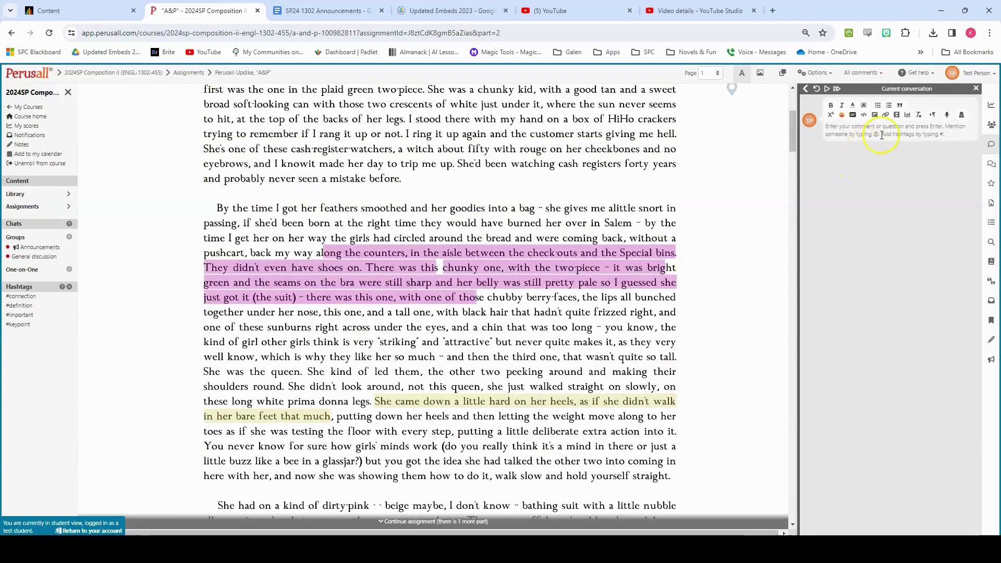
click(699, 166)
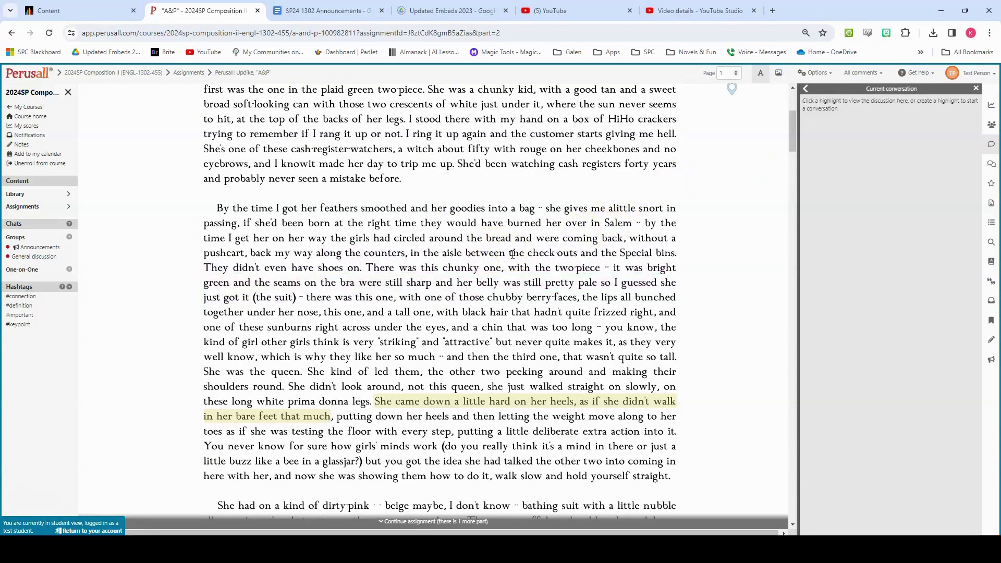
Pin "This is a comment." in the margin beside the "By the time I got her feathers smoothed" paragraph.
click(779, 75)
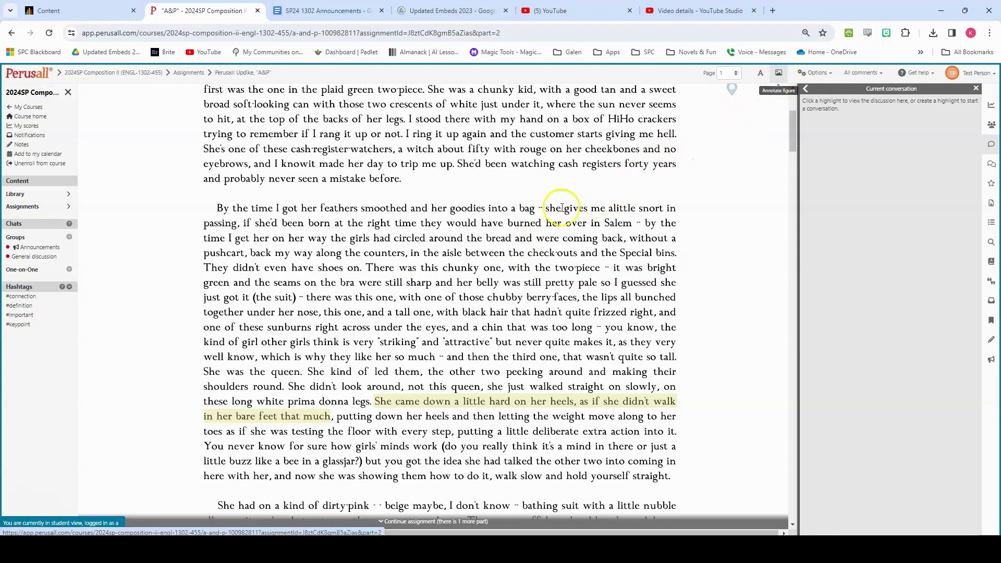
drag(353, 200, 702, 220)
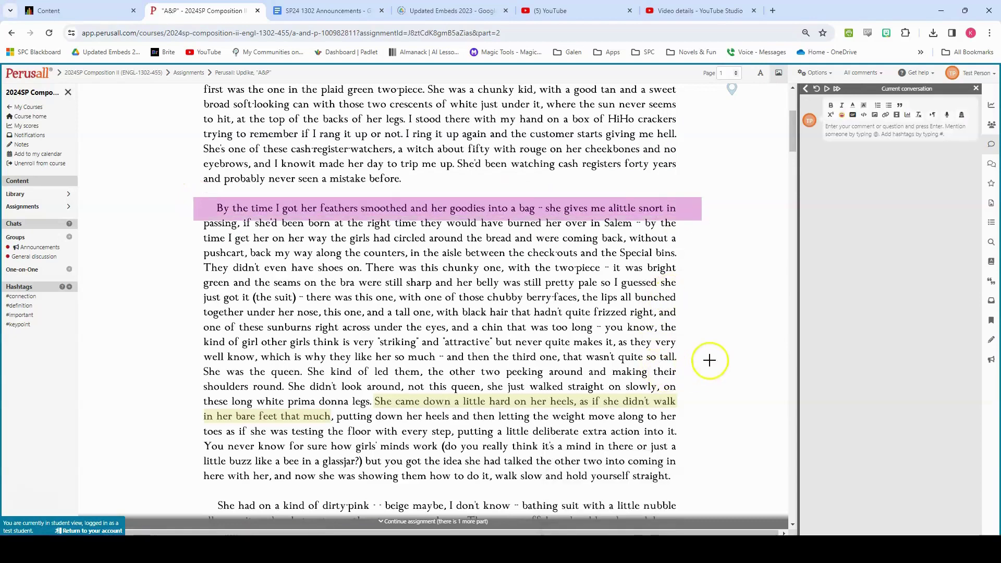
click(728, 276)
click(729, 277)
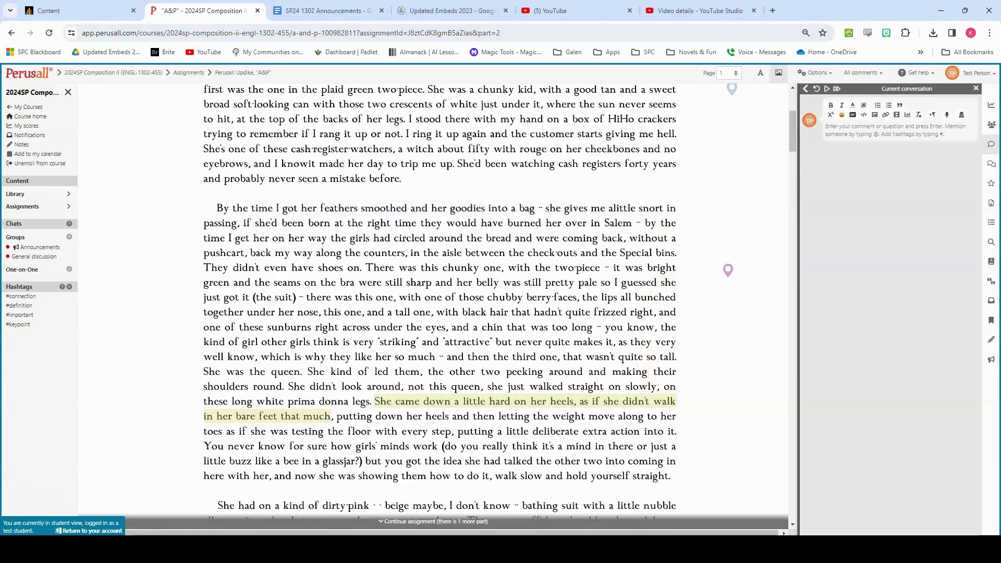
text(THis)
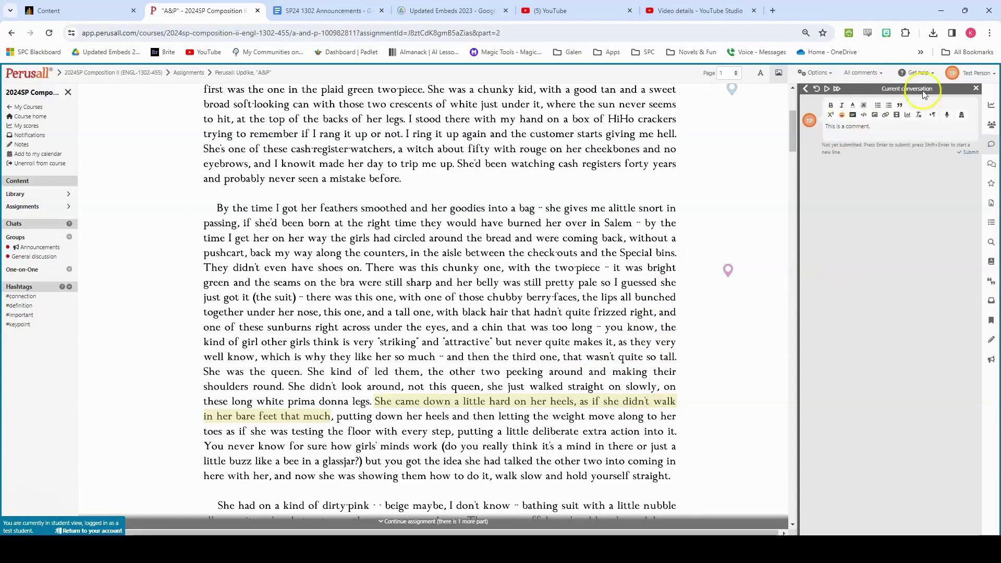
click(972, 152)
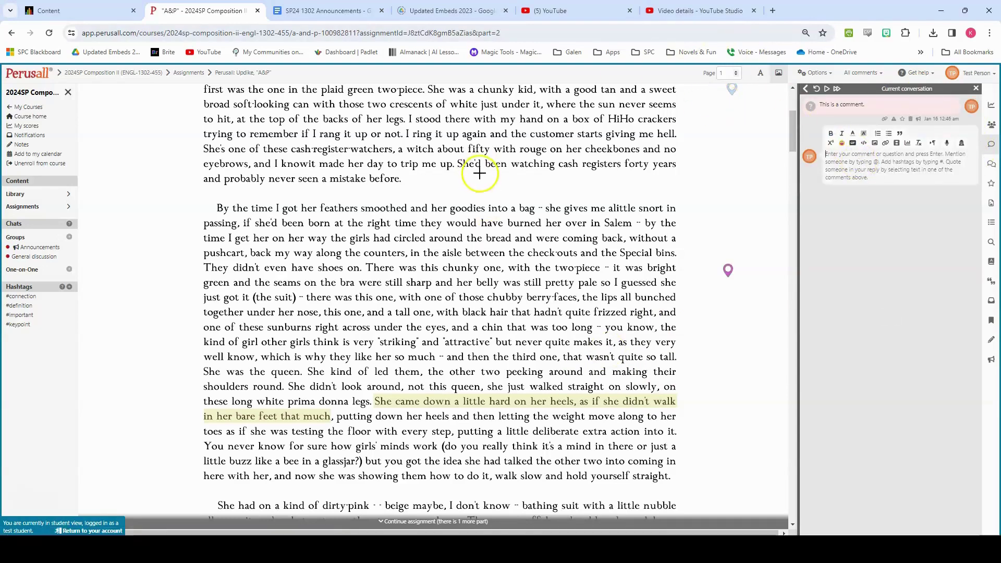
Scroll down the story and show the list of all conversations.
scroll(562, 192, down, 10)
scroll(562, 191, down, 15)
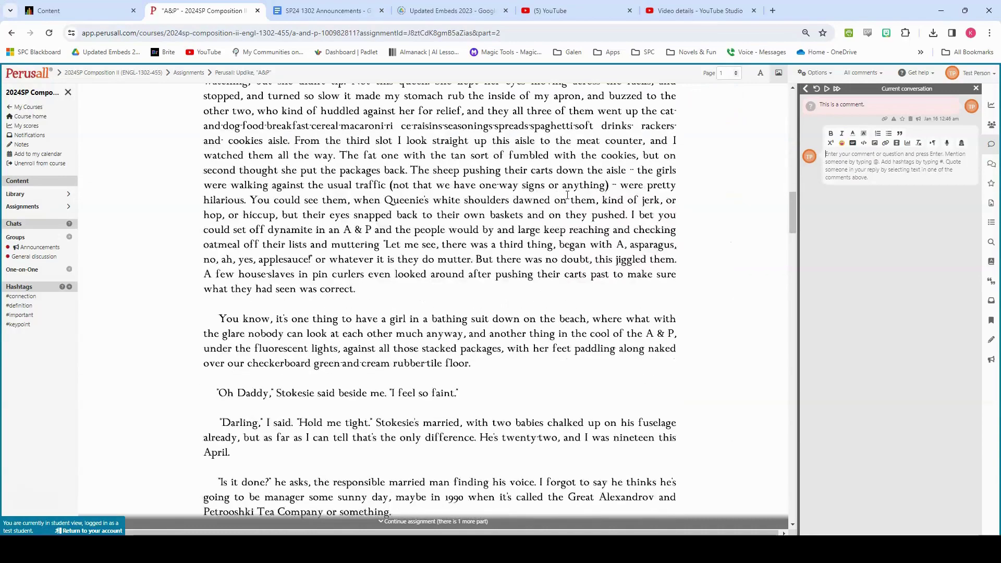
scroll(567, 195, down, 4)
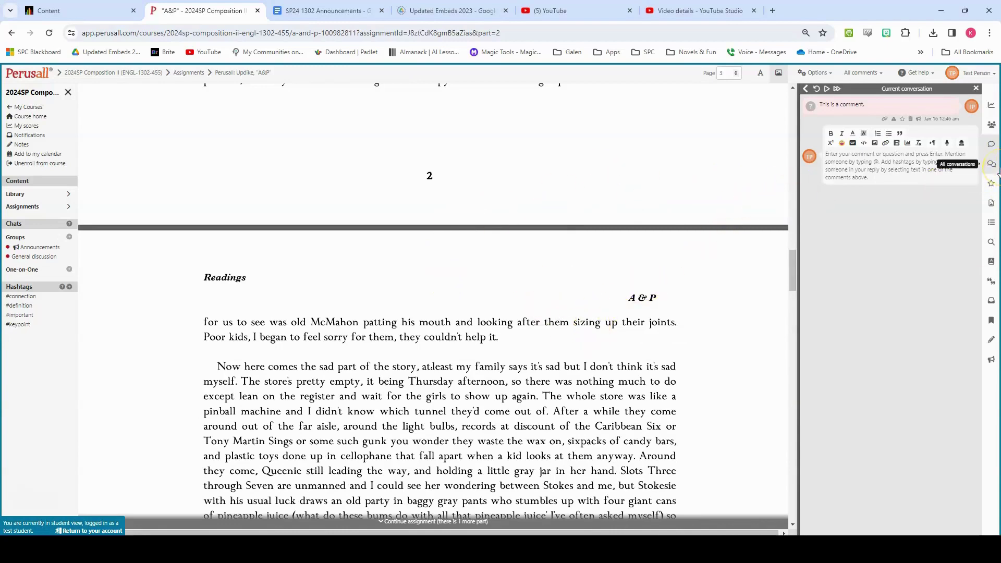
click(991, 165)
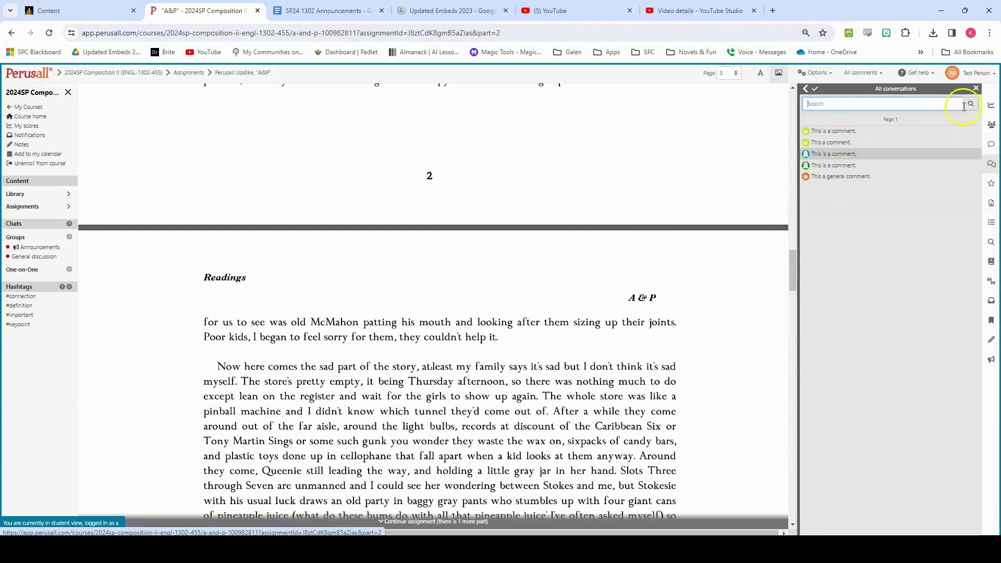
Filter to My comments, return to All comments, and open the third conversation.
click(861, 72)
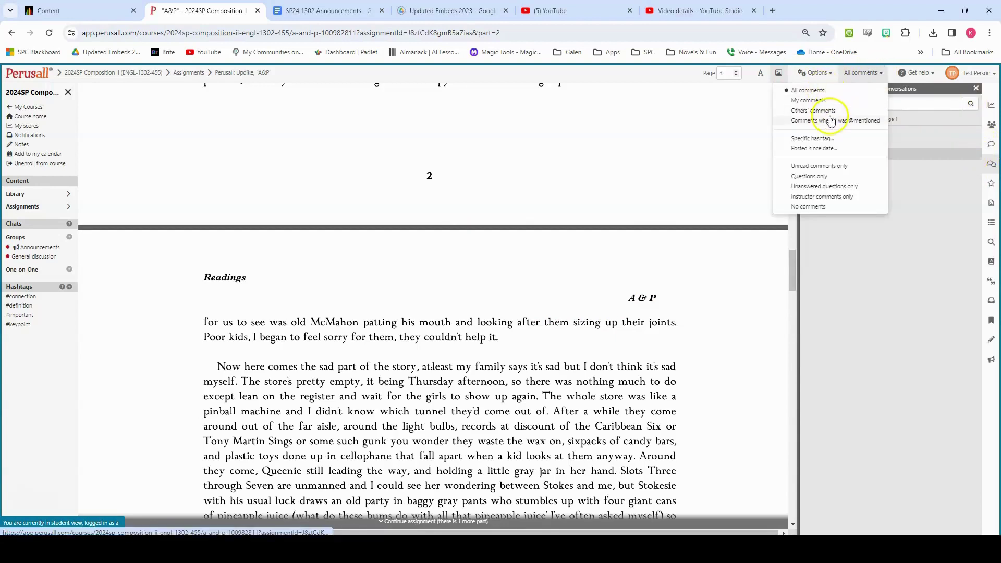
click(816, 100)
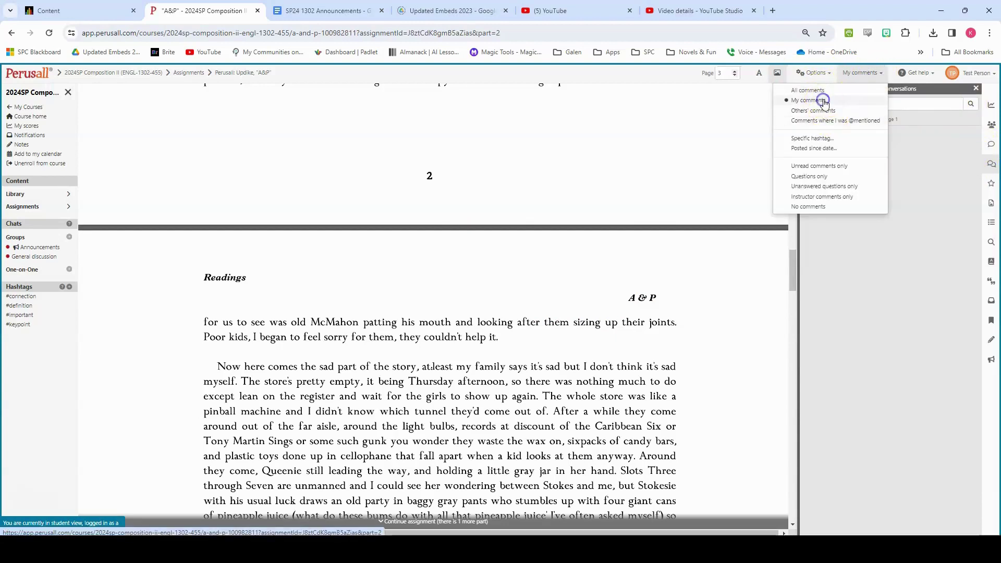
click(850, 91)
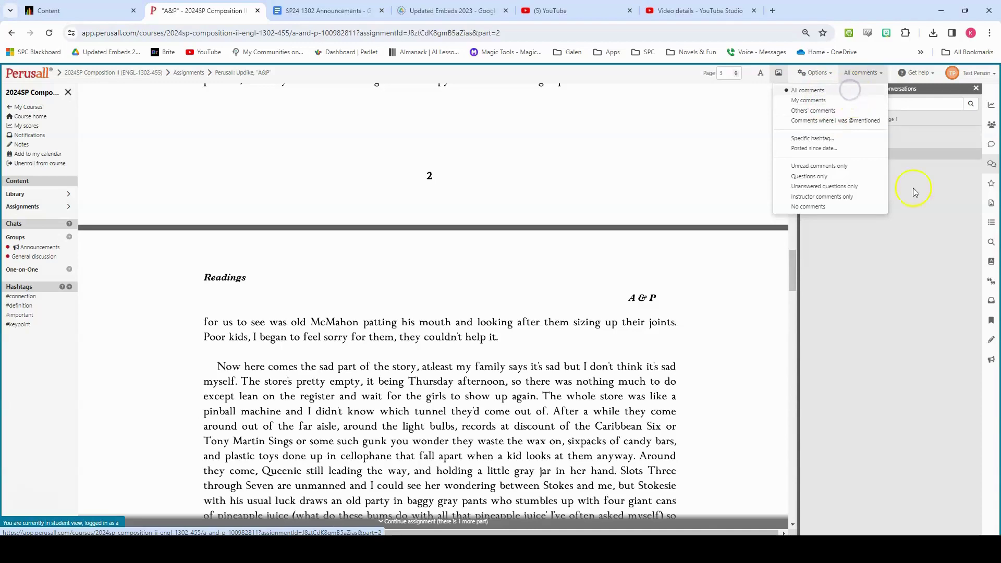
click(921, 208)
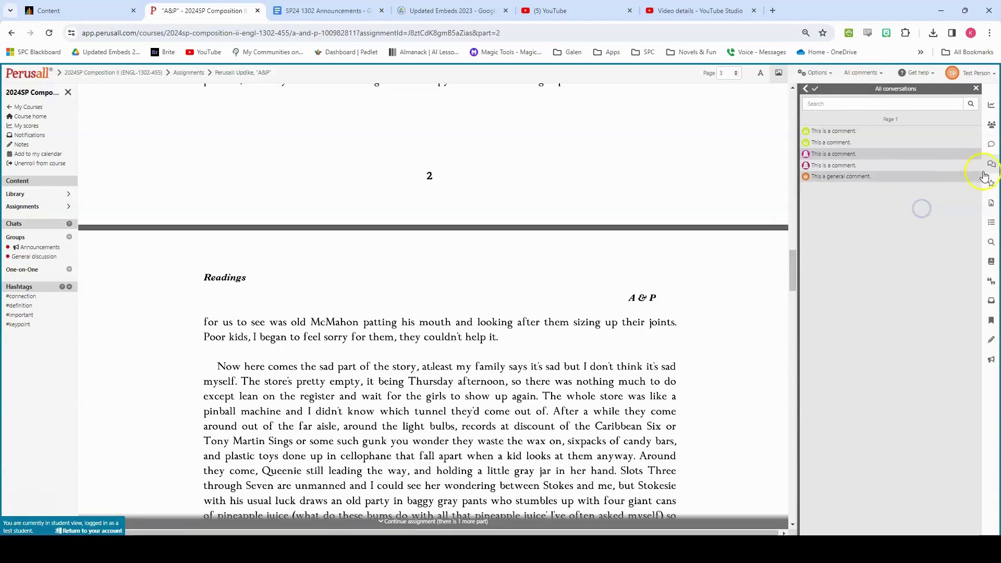
click(905, 161)
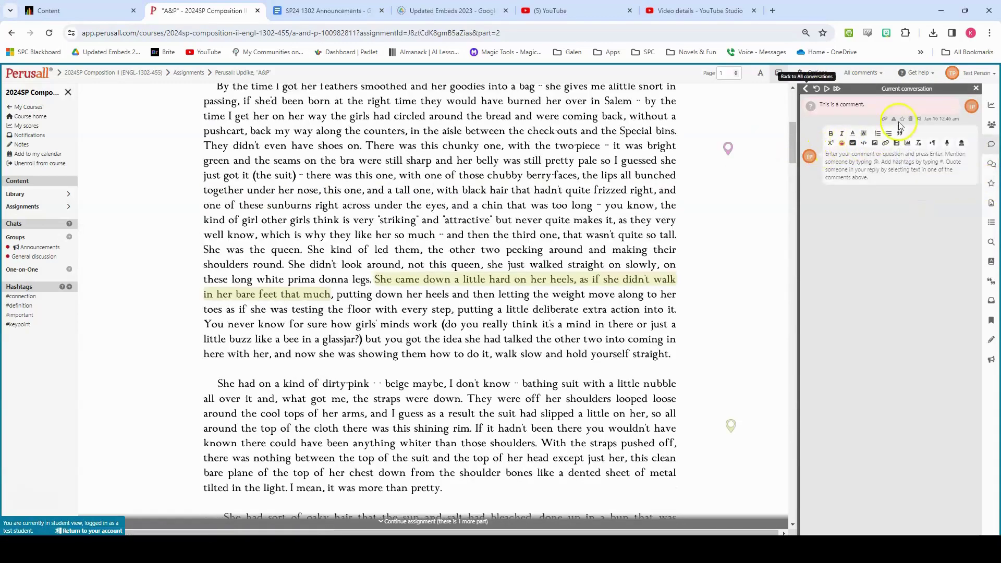
click(991, 184)
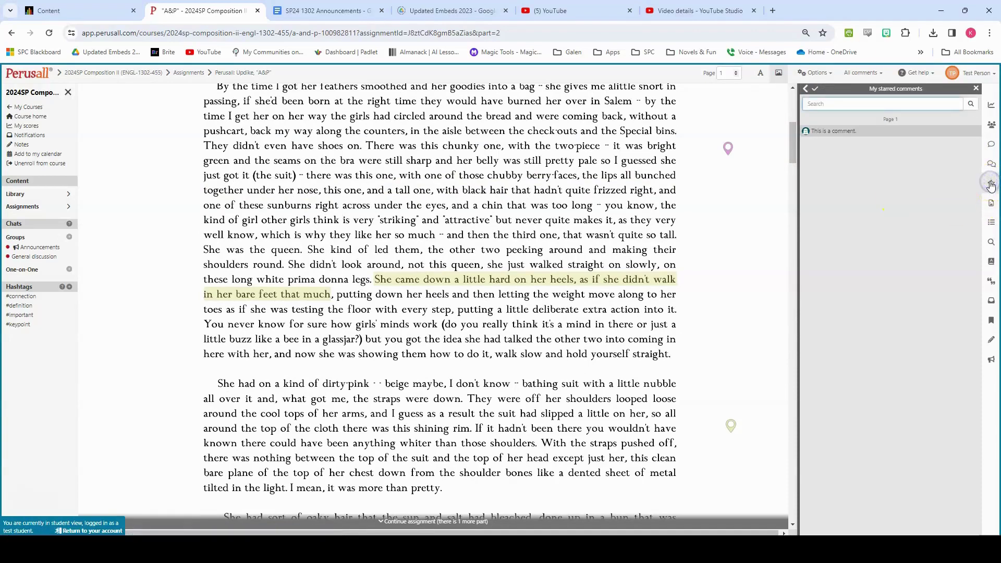
click(991, 164)
click(843, 151)
click(843, 151)
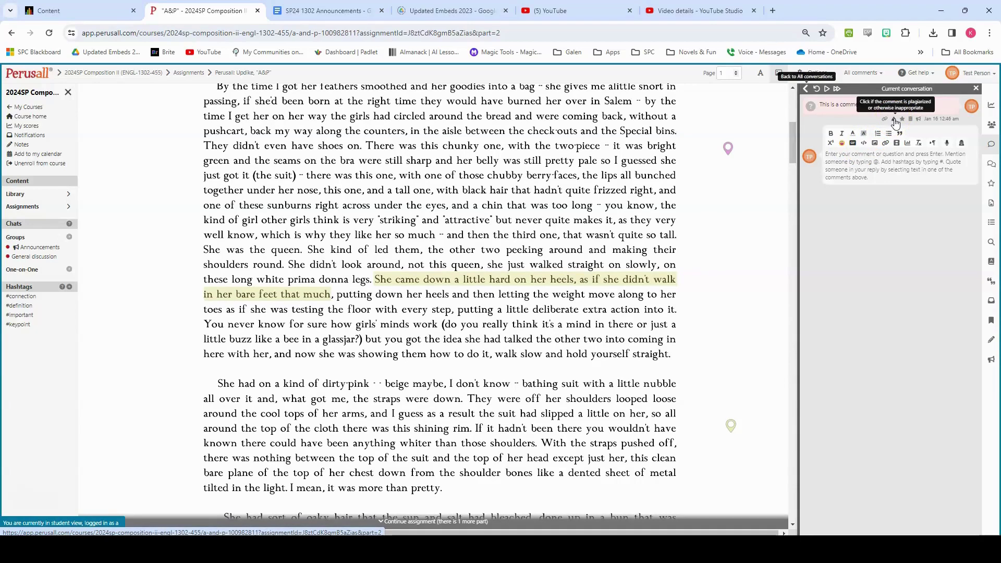
click(894, 120)
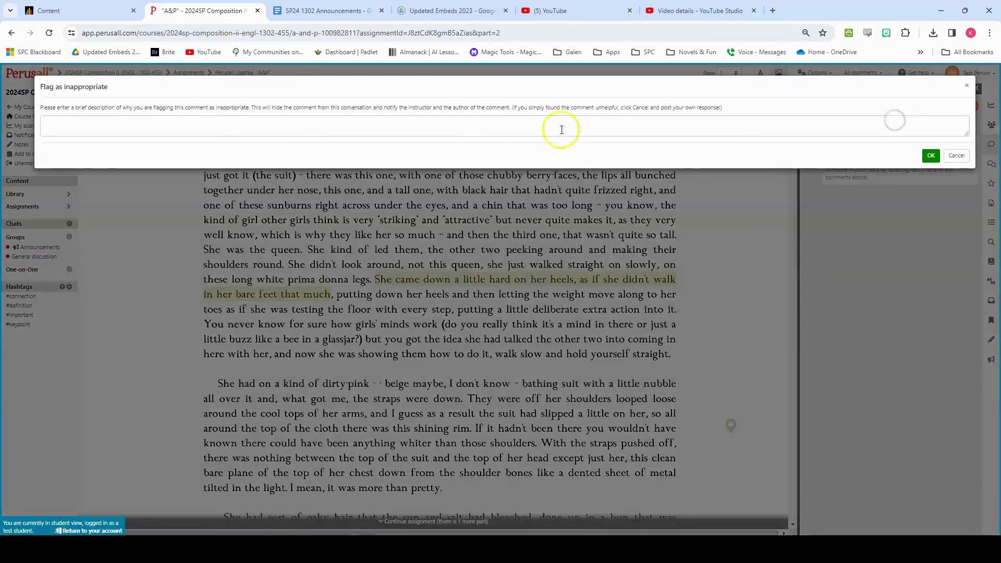
click(242, 130)
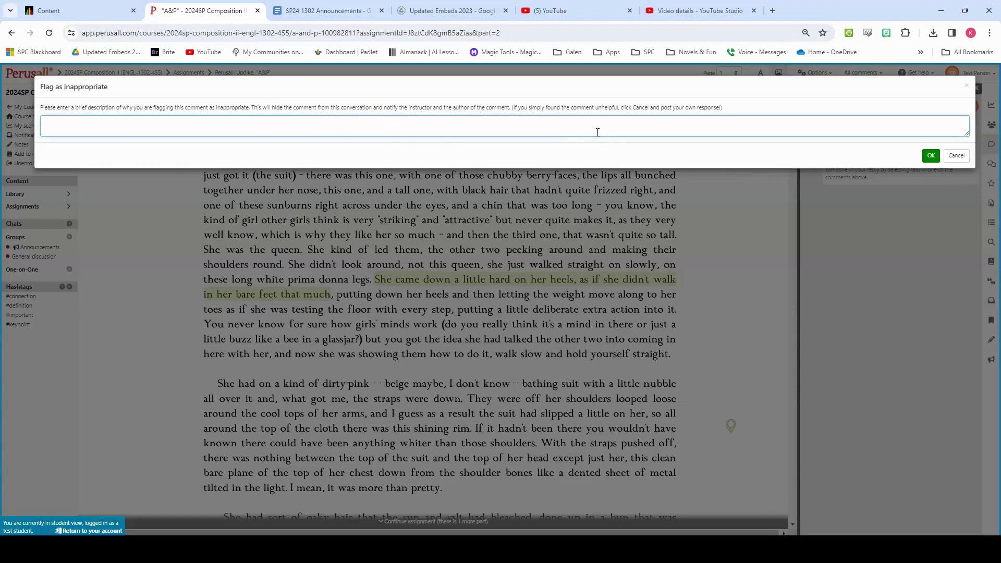
click(968, 88)
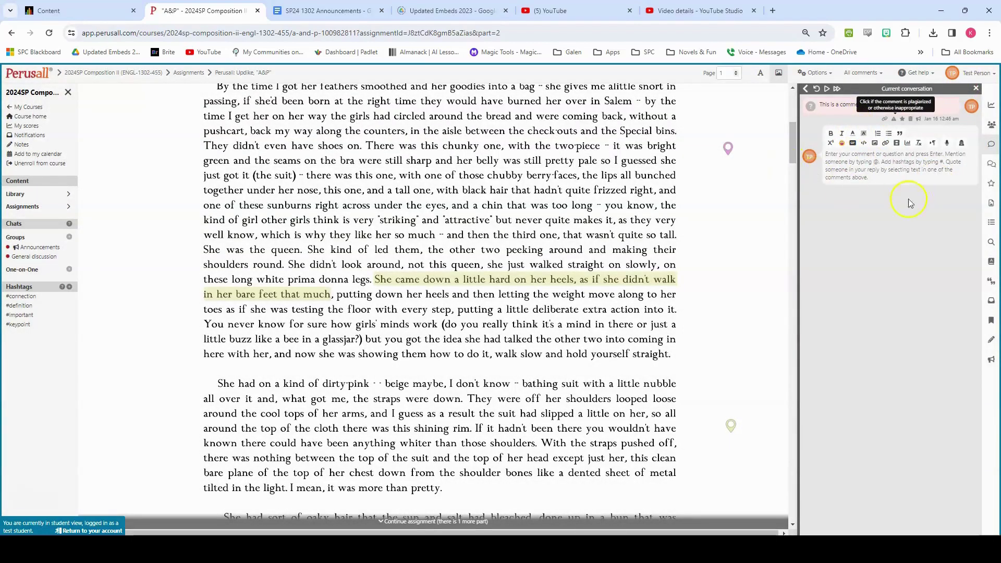
click(894, 175)
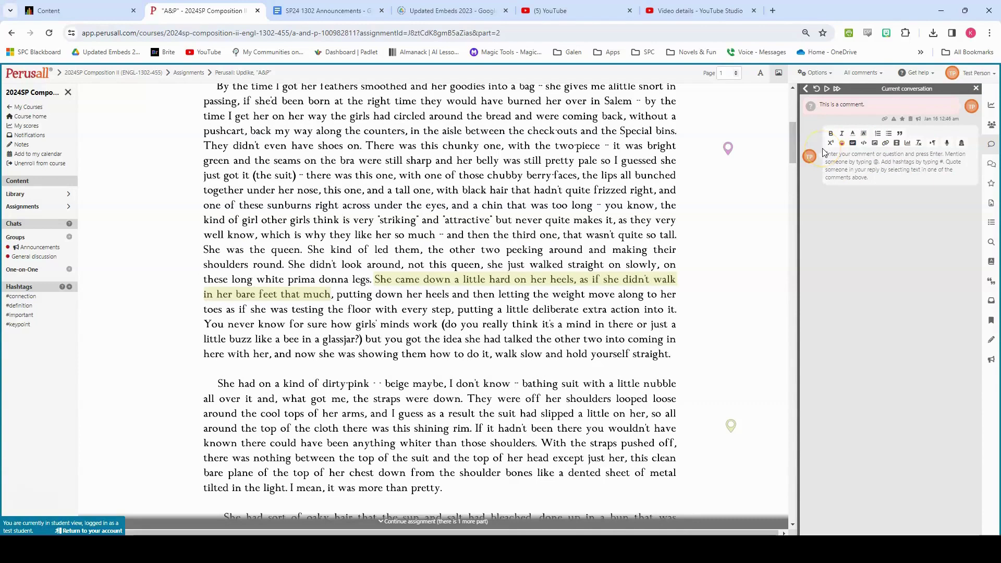
text(@)
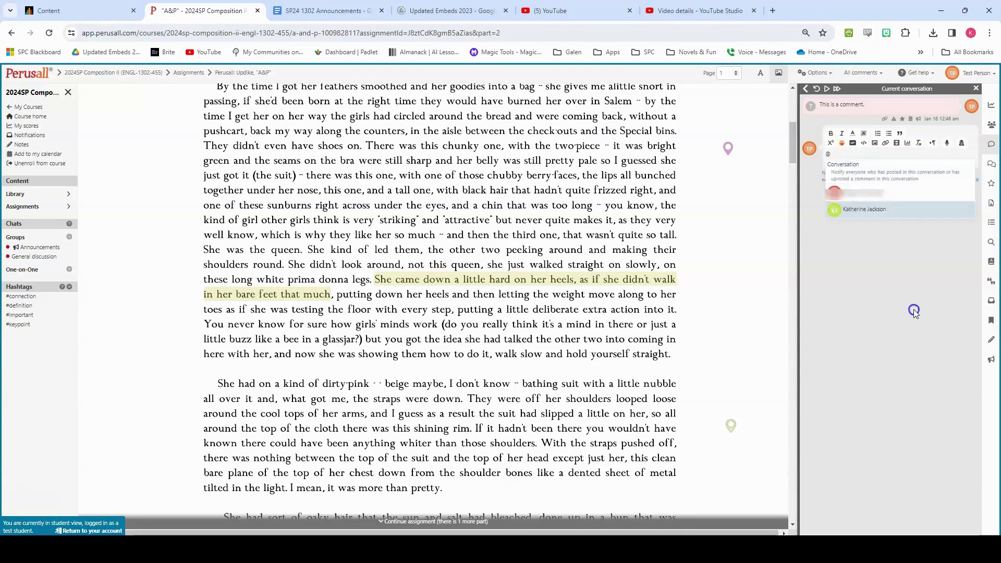
click(862, 212)
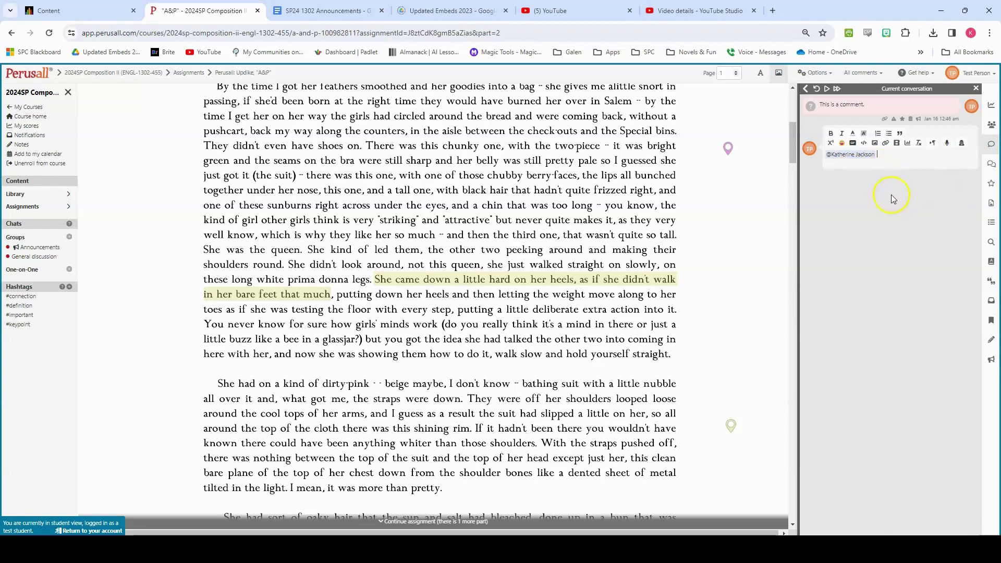
drag(808, 152, 874, 212)
key(BackSpace)
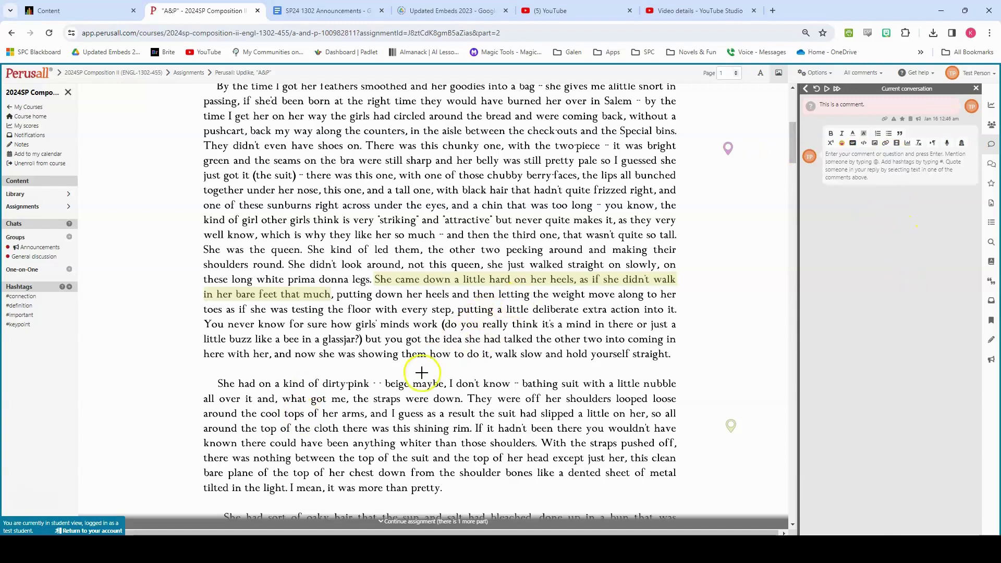
Highlight the page 2 passage from "Darling," through "April." to start a new comment.
scroll(472, 325, down, 15)
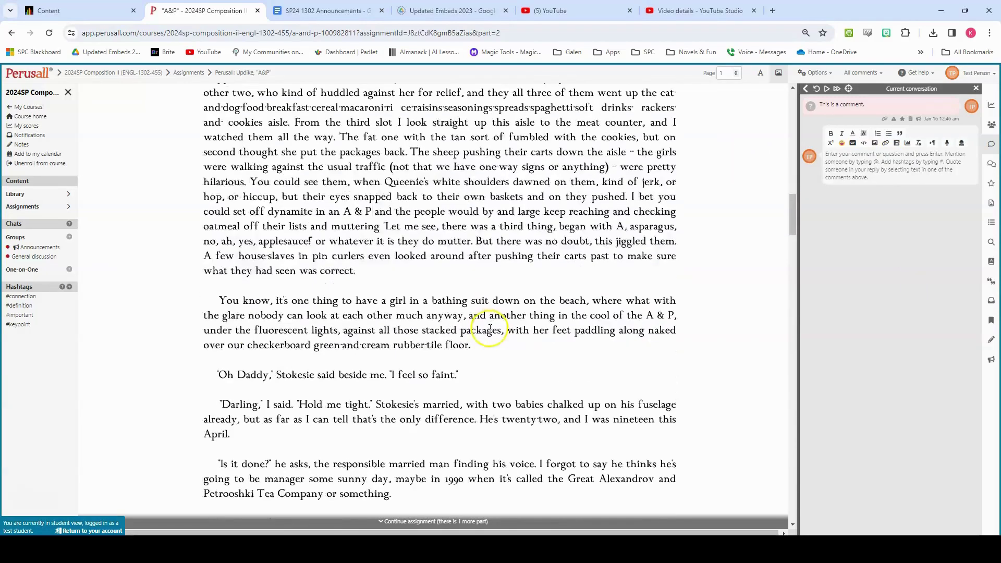
scroll(490, 329, down, 5)
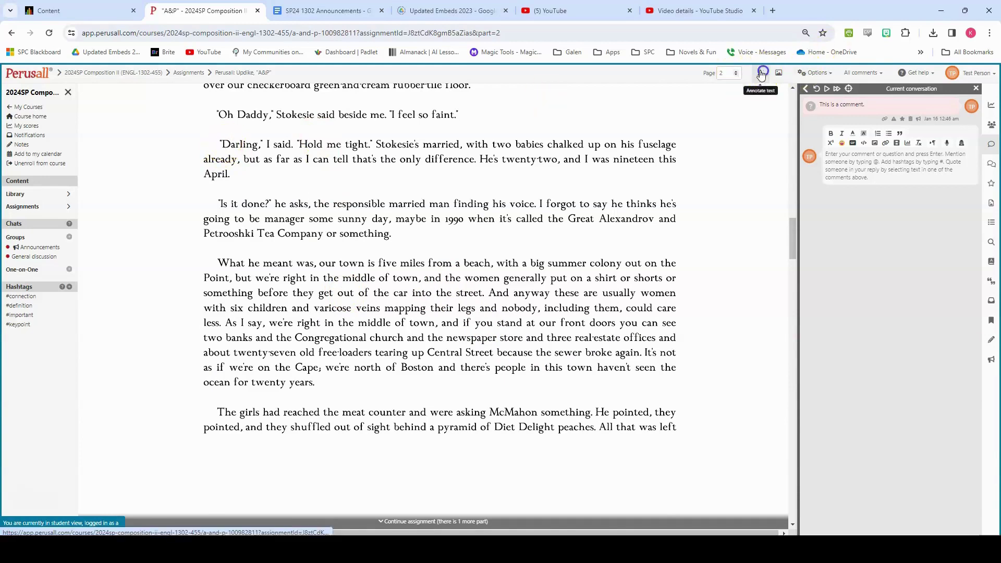
drag(219, 141, 228, 175)
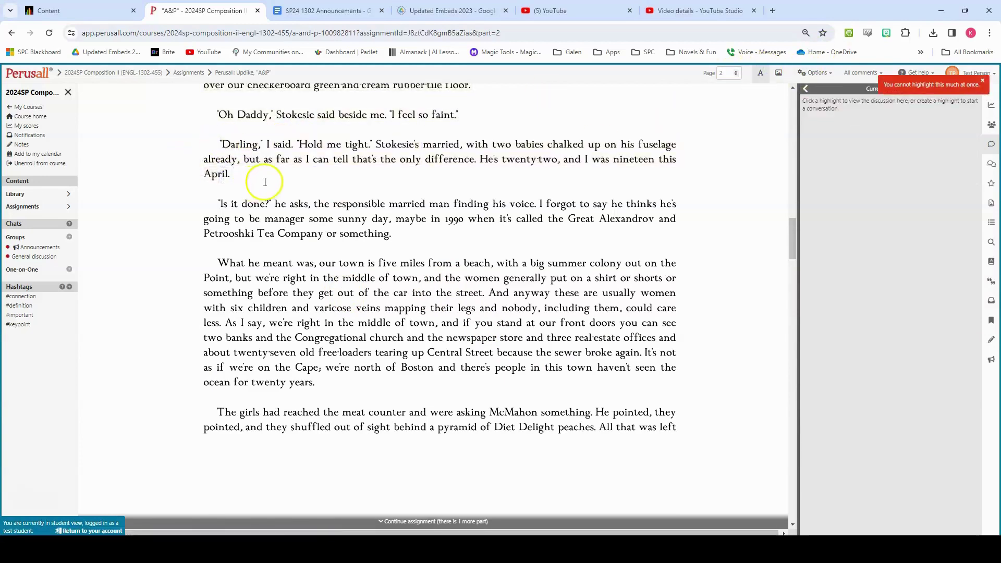
drag(219, 144, 229, 178)
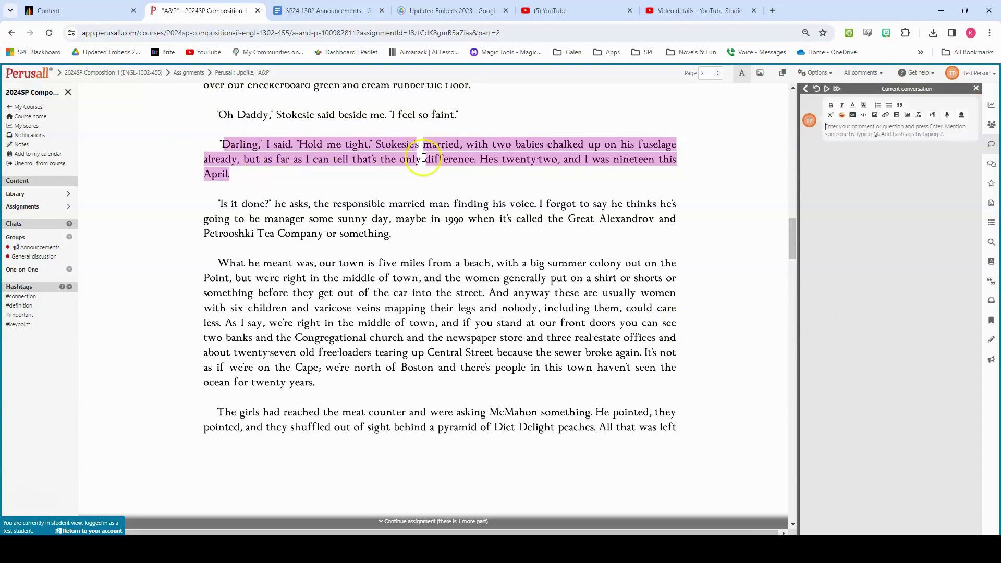
Generate an MLA 9th edition citation for the highlighted passage, then continue to part 3.
click(990, 286)
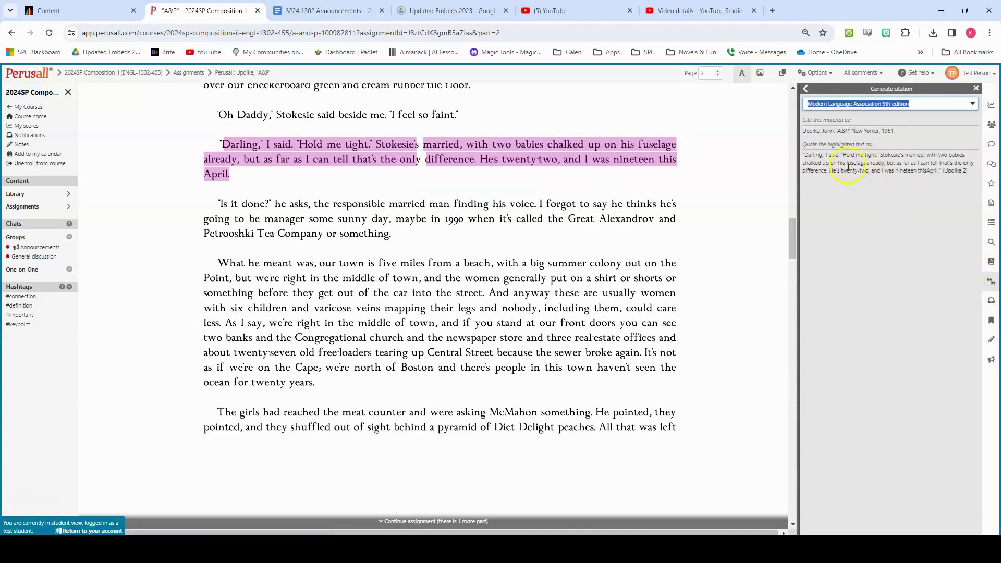
click(957, 180)
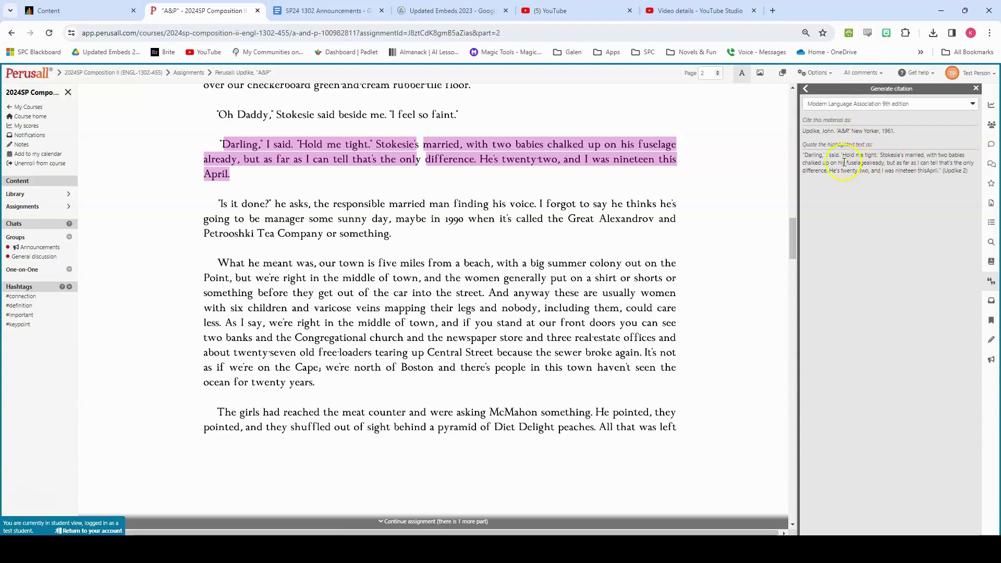
drag(845, 162, 886, 162)
double_click(935, 171)
click(885, 202)
drag(789, 226, 792, 492)
click(509, 520)
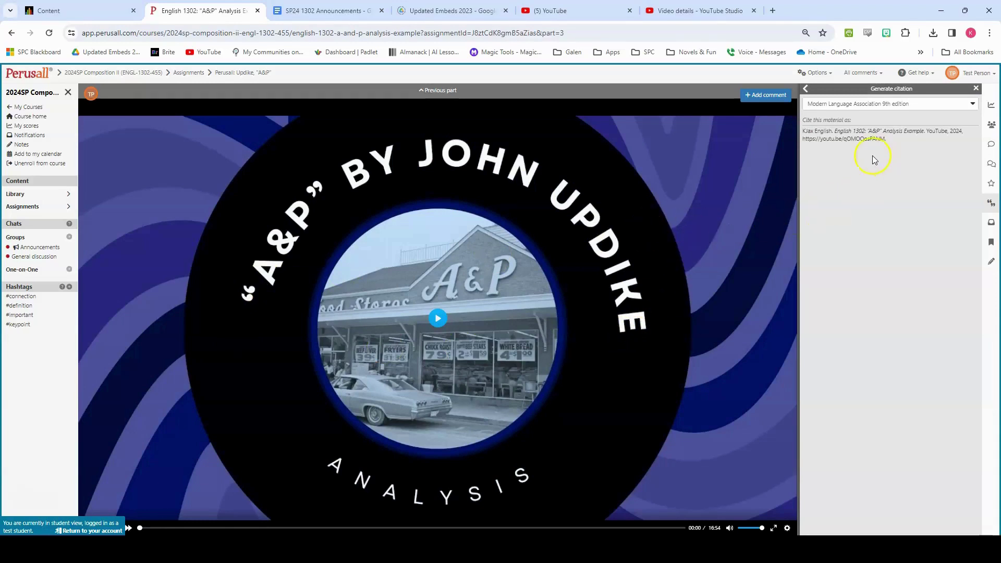
Show the A&P analysis video's assignment information and select its four discussion questions.
click(992, 106)
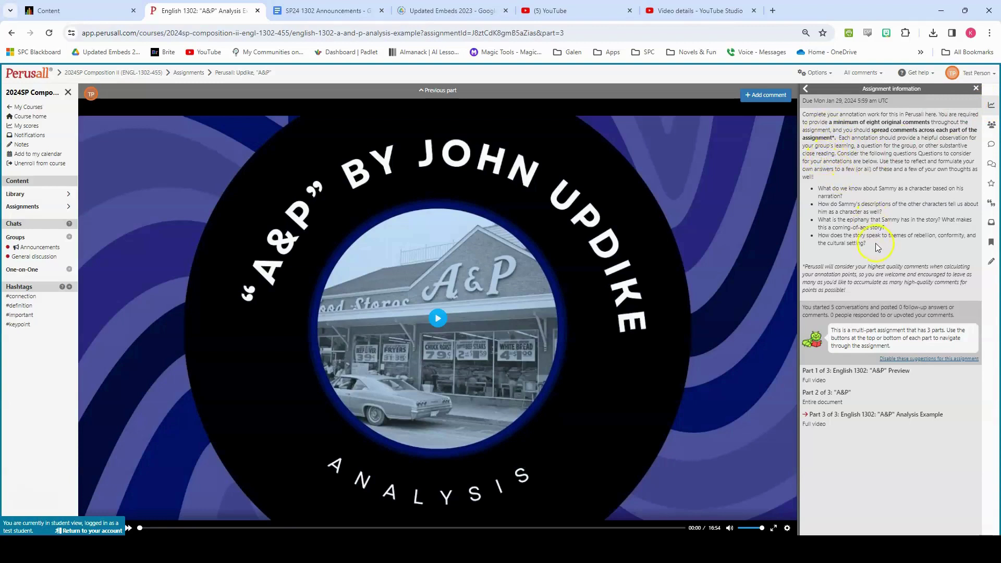
drag(878, 244, 815, 192)
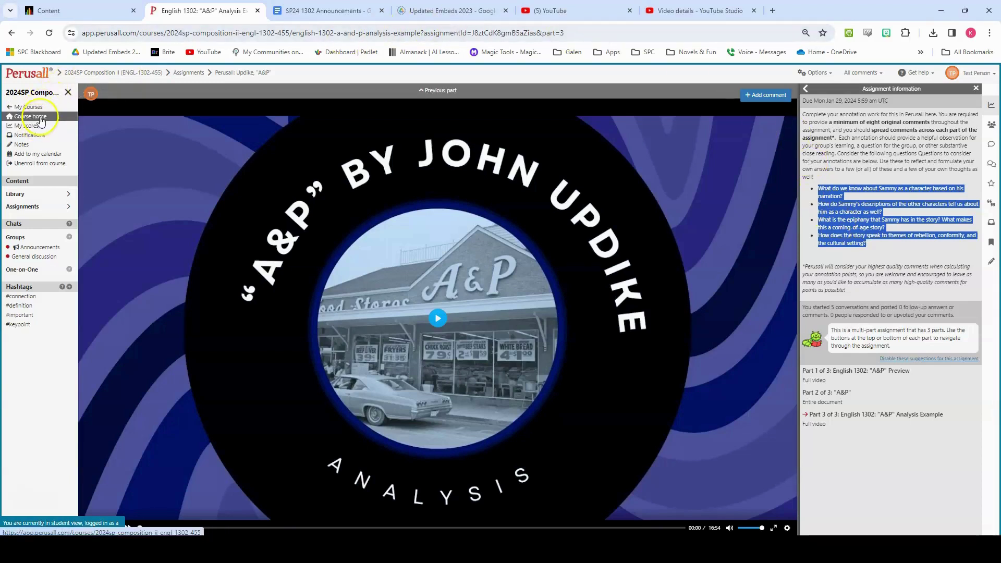
View My scores, then return to course home showing Updike's "A&P" due Jan 28, 2024.
click(28, 129)
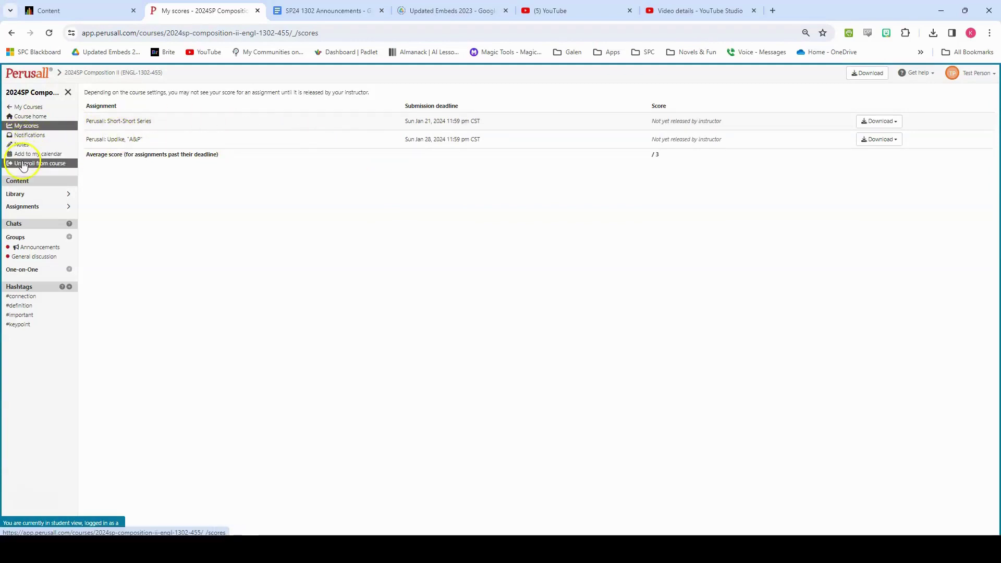
click(40, 118)
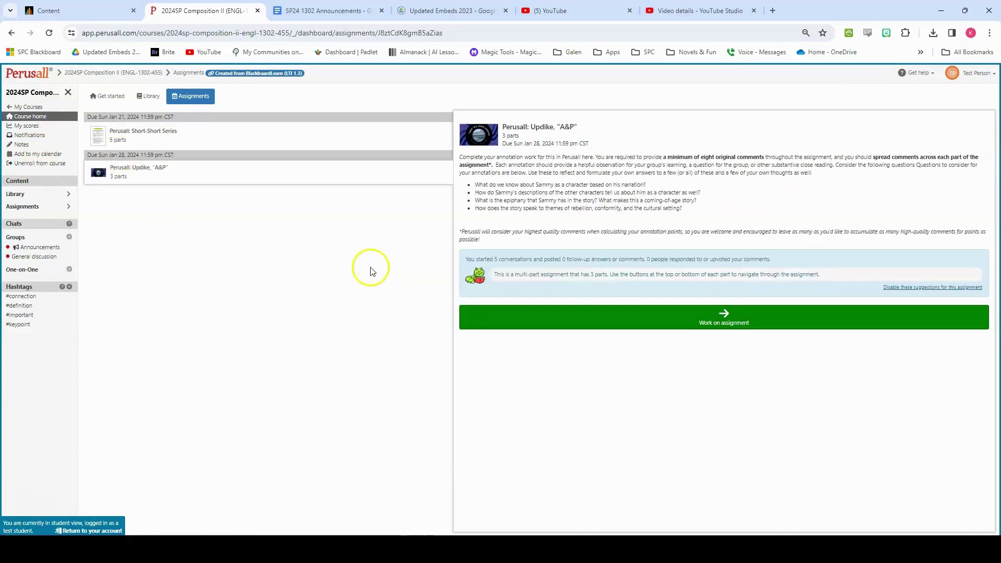